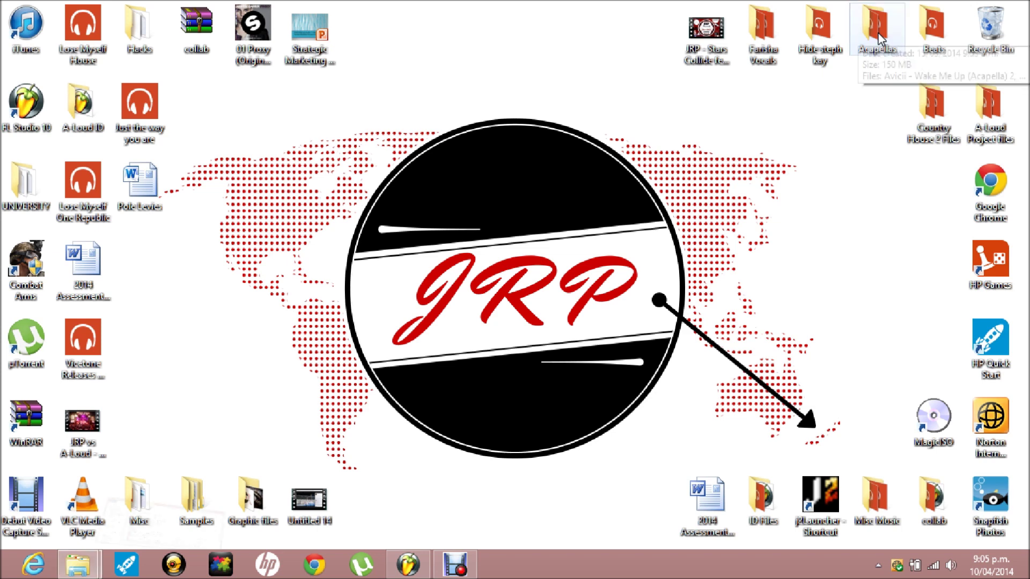
Drag the Bruno Mars 'Just The Way You Are' acapella from the Acapellas folder onto Track 1.
{"action": "double_click", "coordinate": [877, 33]}
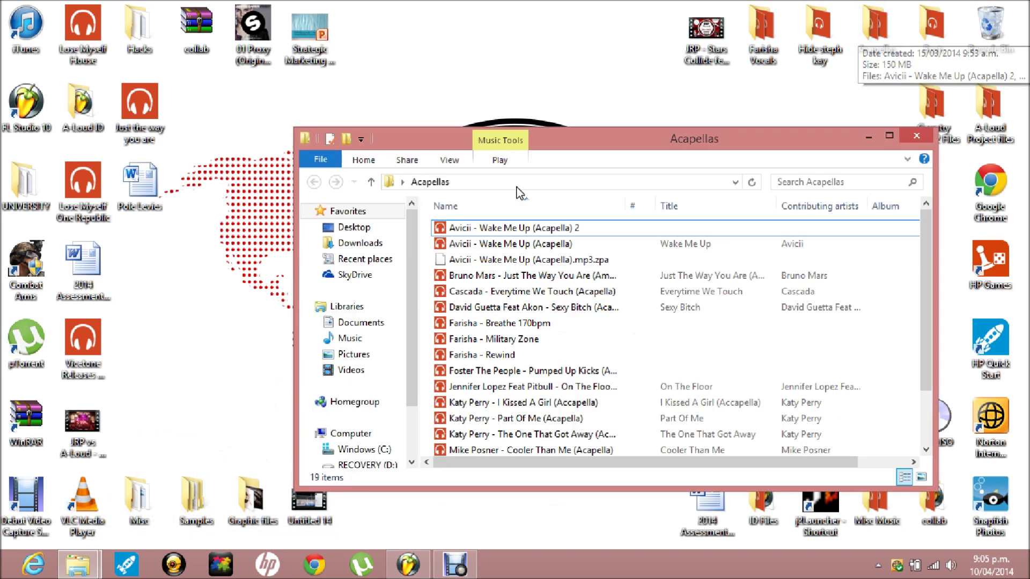
{"action": "left_click", "coordinate": [487, 277]}
{"action": "left_click_drag", "start_coordinate": [459, 380], "coordinate": [599, 127]}
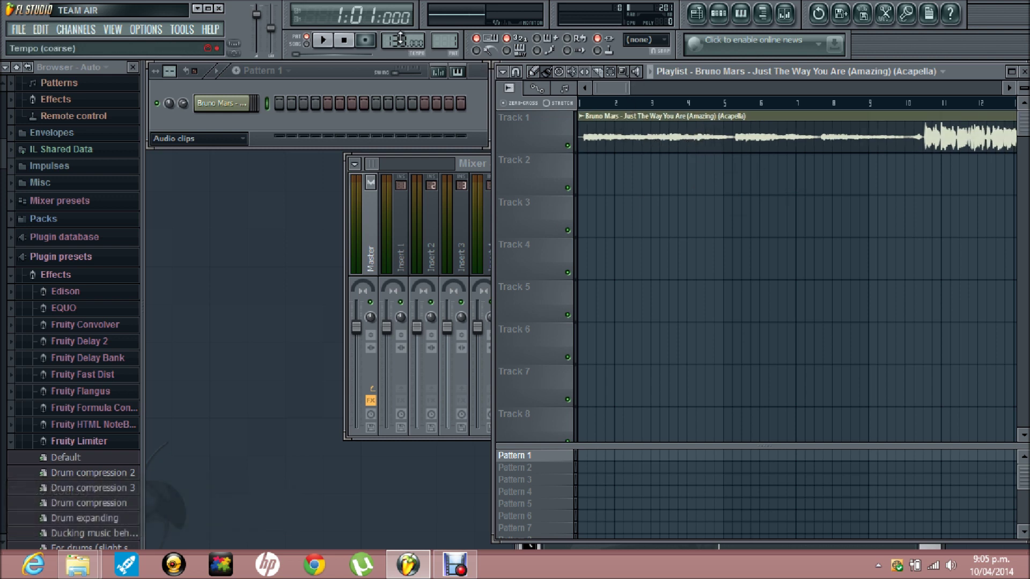
Lower the project tempo from its default to about 126 BPM.
{"action": "left_click_drag", "start_coordinate": [400, 40], "coordinate": [400, 52]}
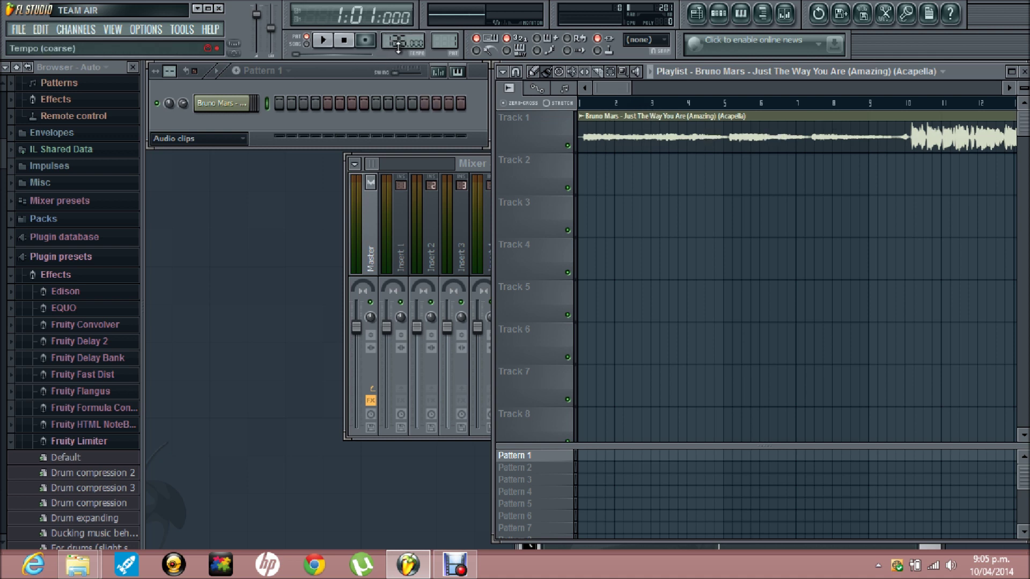
Google 'bruno mars just the way you are bpm' and highlight the 109 BPM result.
{"action": "left_click", "coordinate": [317, 572]}
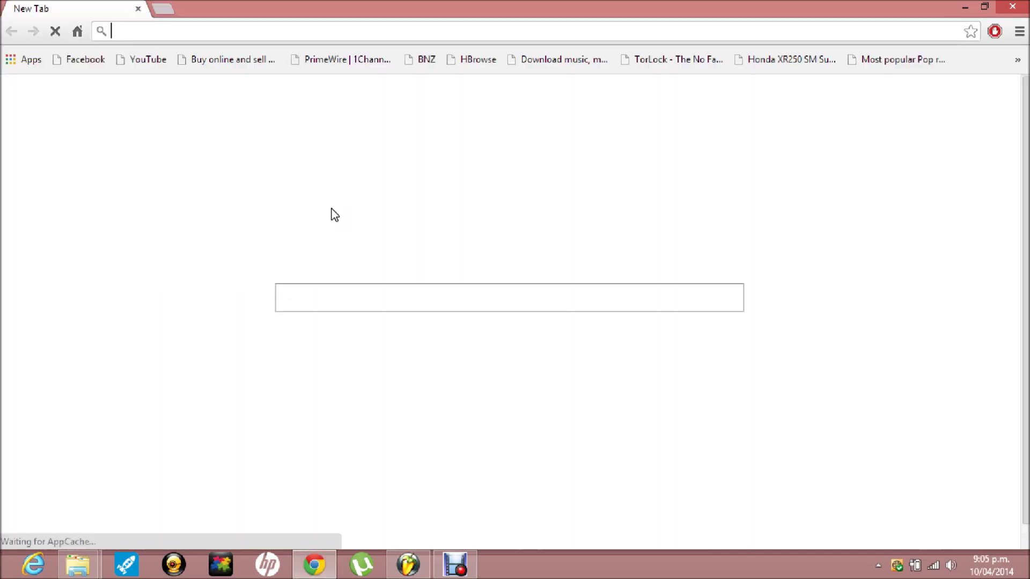
{"action": "type", "text": "bru"}
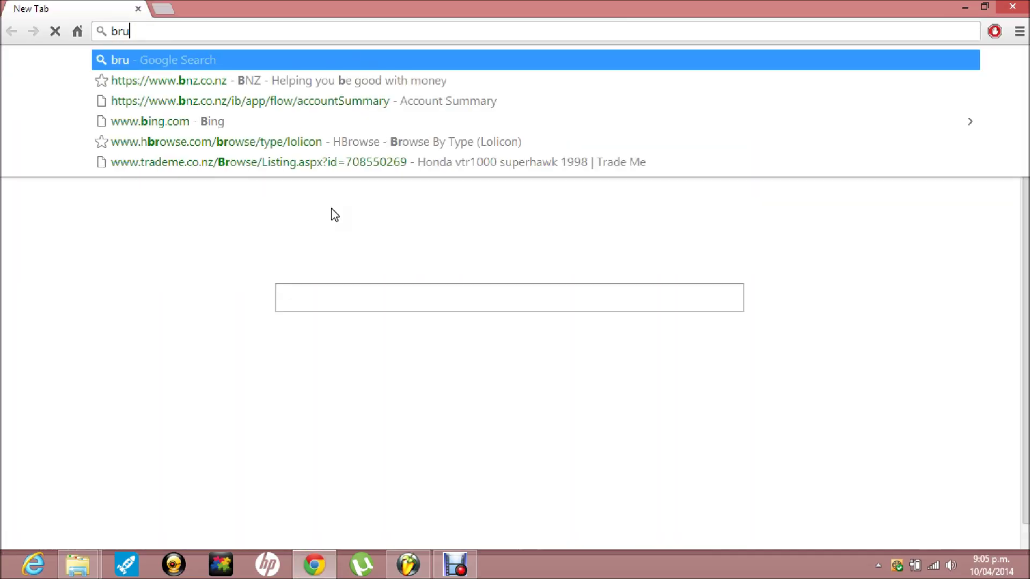
{"action": "type", "text": "no mars ju"}
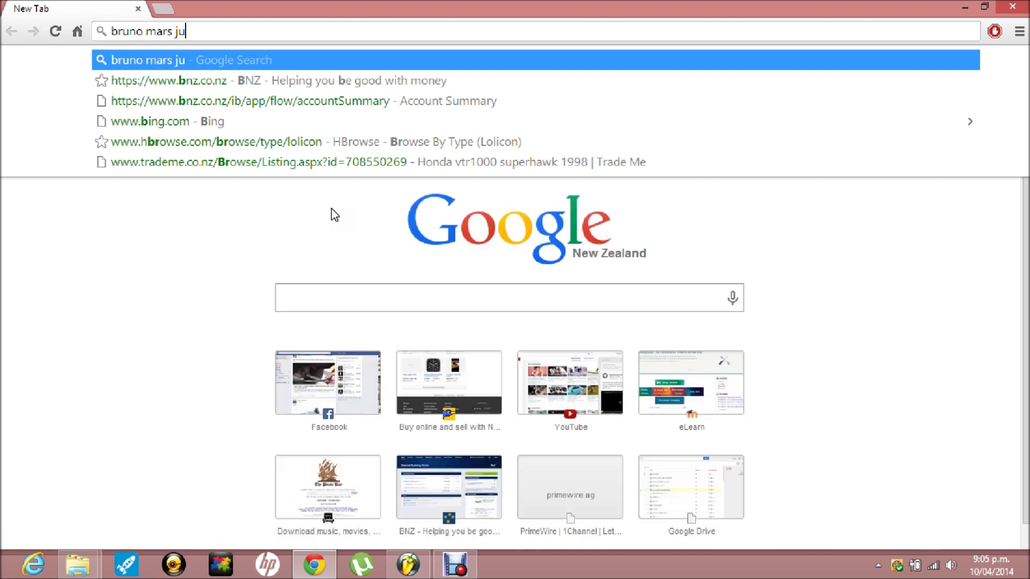
{"action": "type", "text": "st the way yo"}
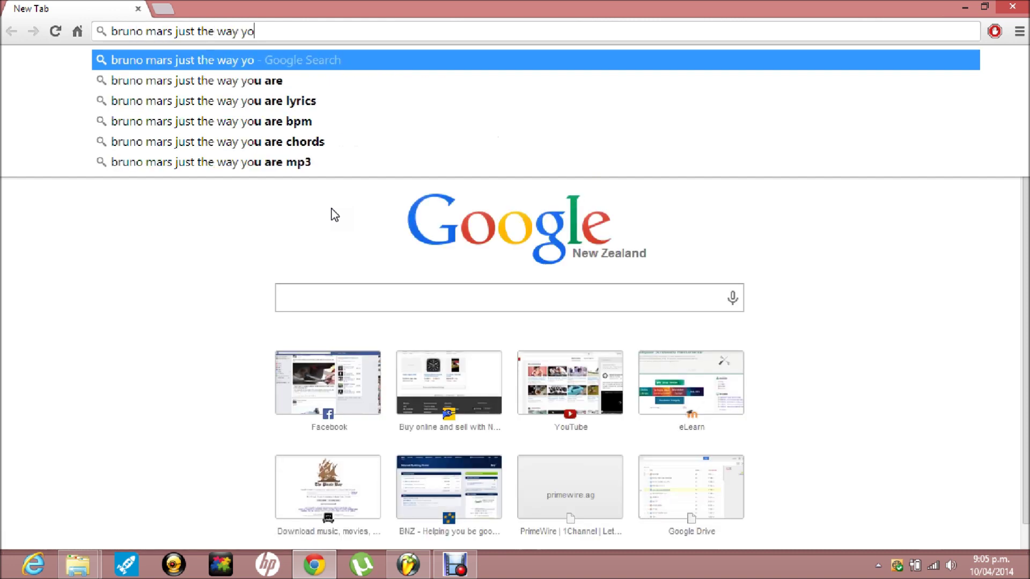
{"action": "type", "text": "u are bpm"}
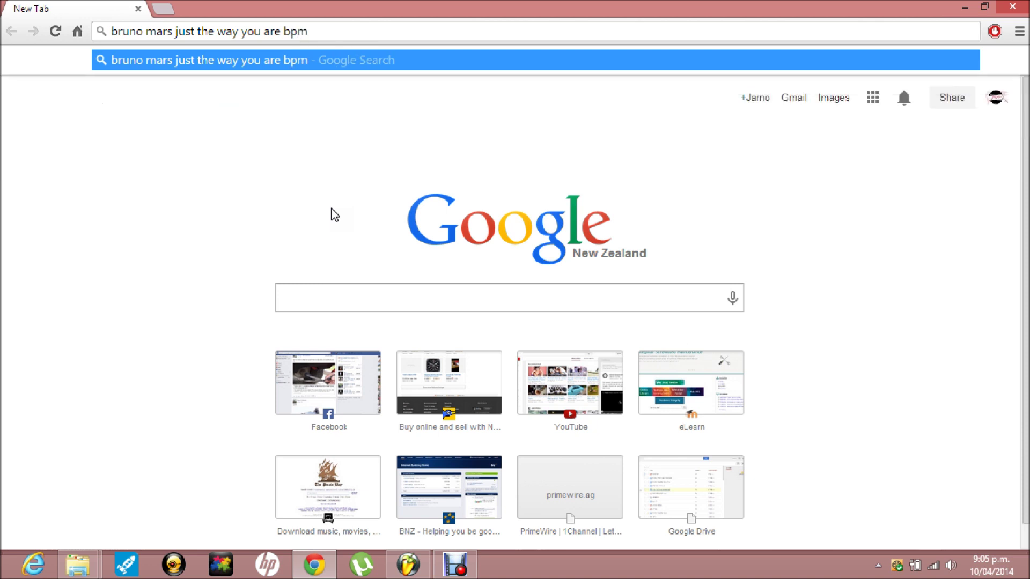
{"action": "key", "text": "Return"}
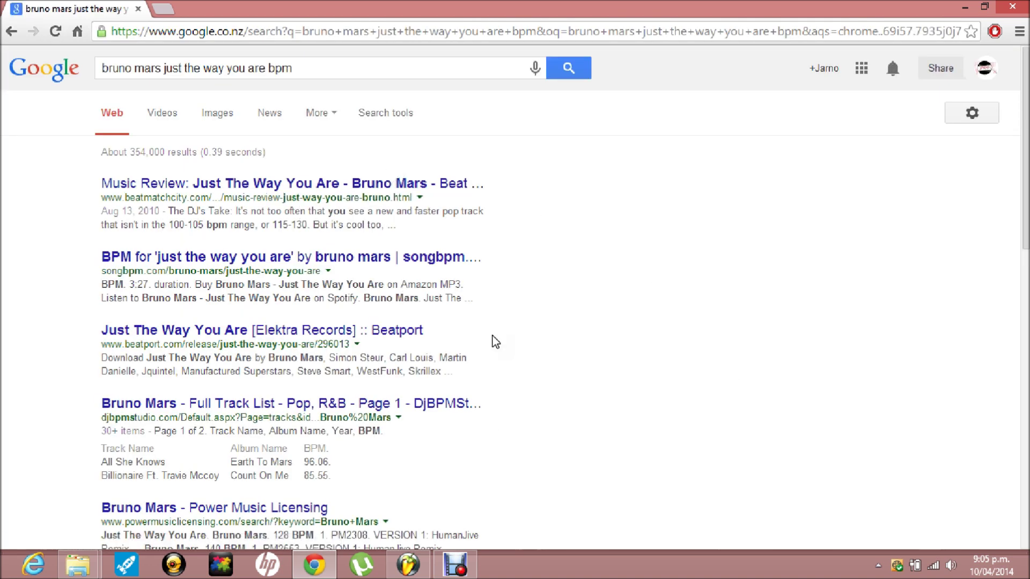
{"action": "scroll", "coordinate": [581, 317], "scroll_direction": "down", "scroll_amount": 2}
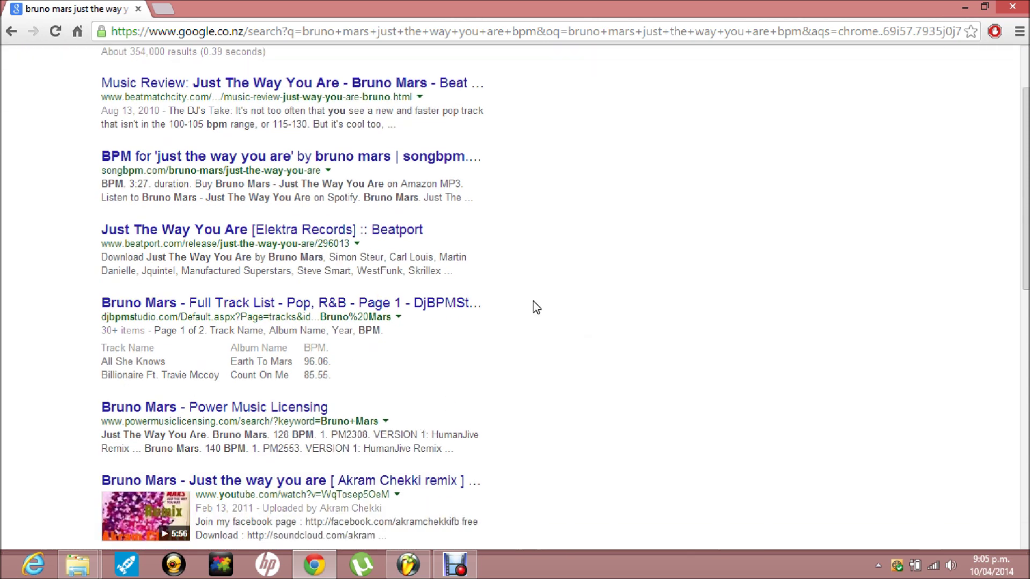
{"action": "scroll", "coordinate": [535, 307], "scroll_direction": "down", "scroll_amount": 2}
{"action": "scroll", "coordinate": [486, 430], "scroll_direction": "down", "scroll_amount": 3}
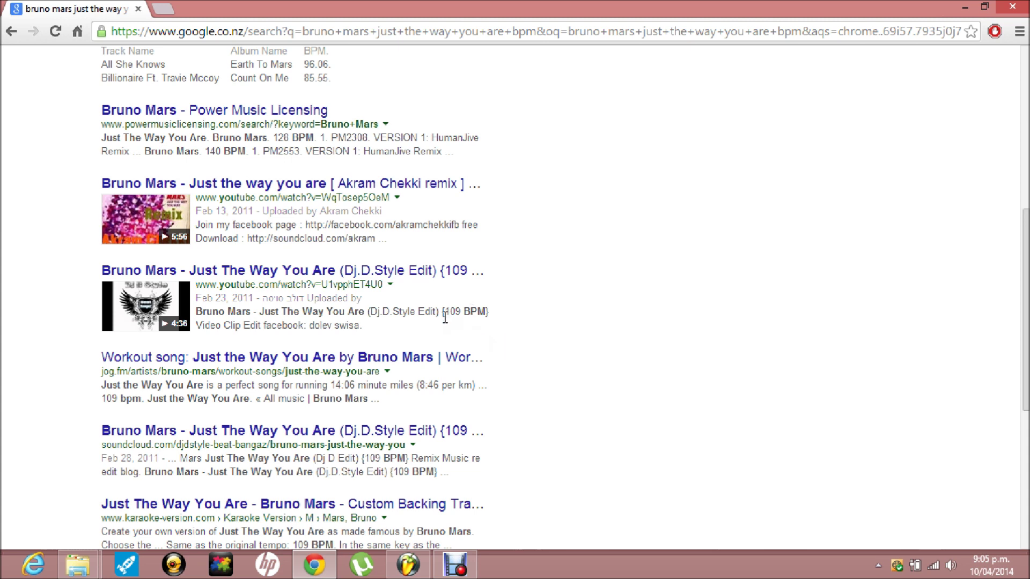
{"action": "left_click_drag", "start_coordinate": [445, 318], "coordinate": [472, 318]}
Leave the browser, return to FL Studio and zoom the playlist out.
{"action": "left_click", "coordinate": [541, 316]}
{"action": "left_click", "coordinate": [963, 6]}
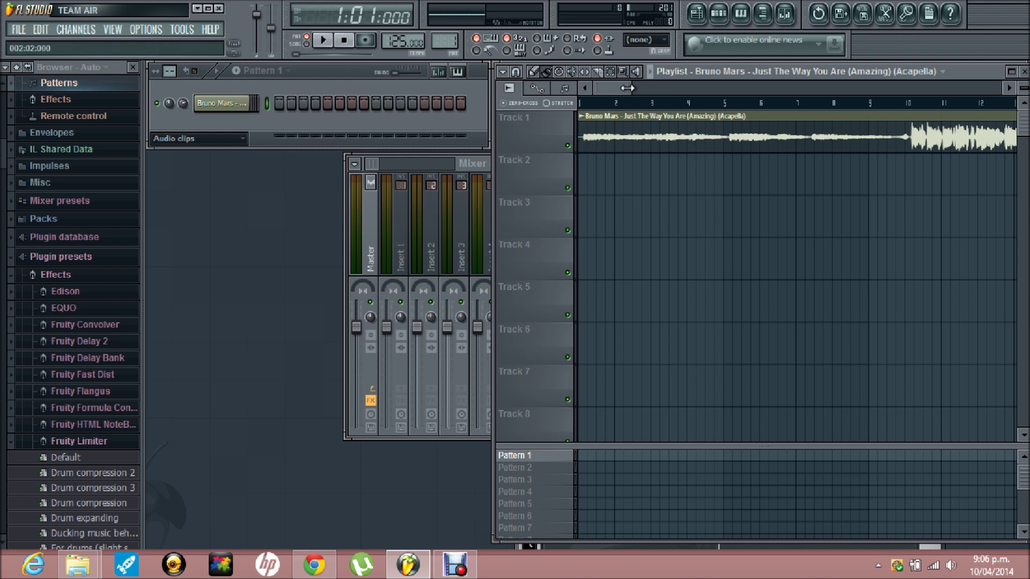
{"action": "left_click_drag", "start_coordinate": [627, 88], "coordinate": [946, 91]}
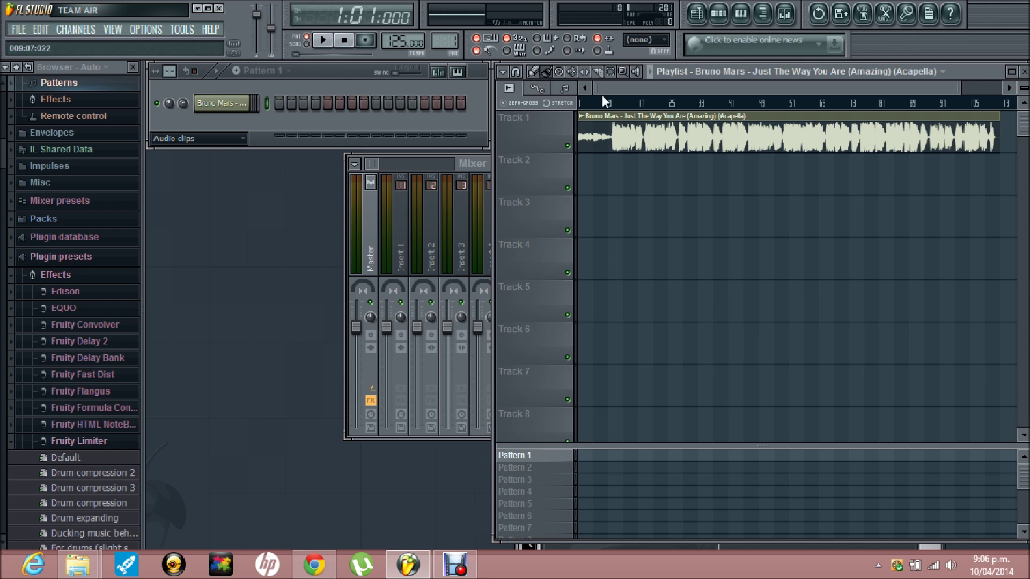
Play the acapella in Song mode against the 126 BPM tempo, then stop.
{"action": "left_click", "coordinate": [309, 45]}
{"action": "left_click", "coordinate": [323, 40]}
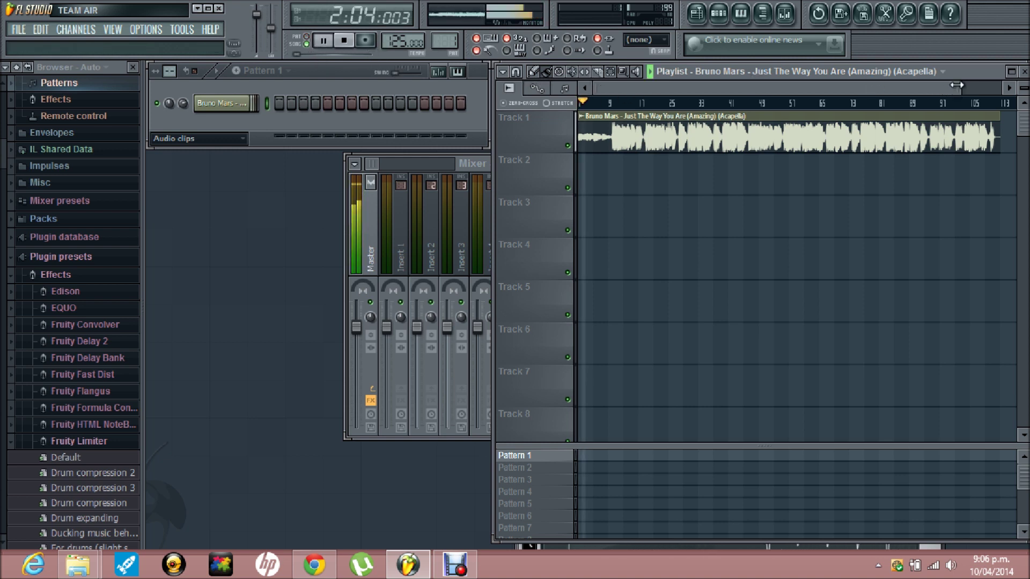
{"action": "left_click_drag", "start_coordinate": [960, 88], "coordinate": [659, 100]}
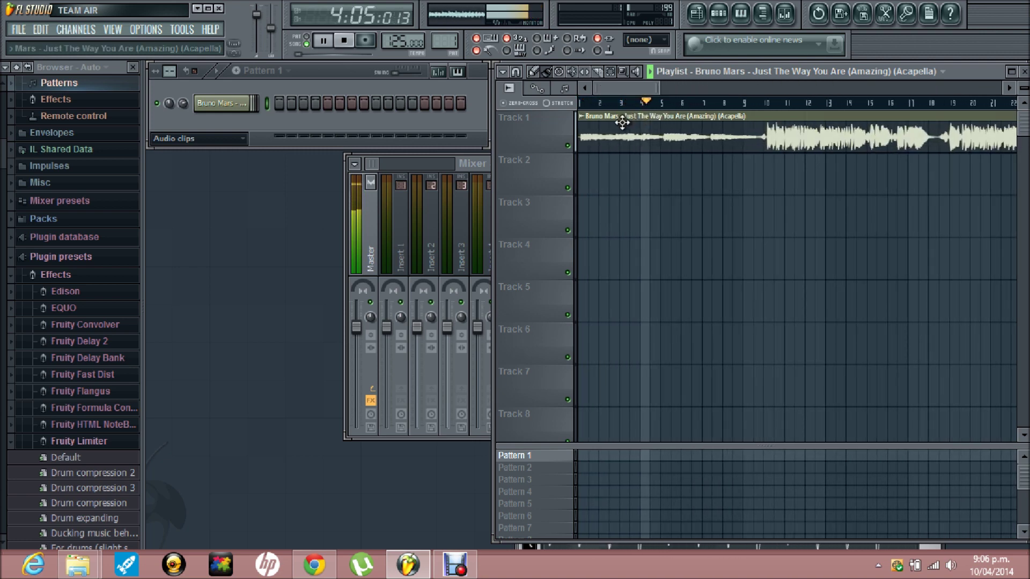
{"action": "key", "text": "space"}
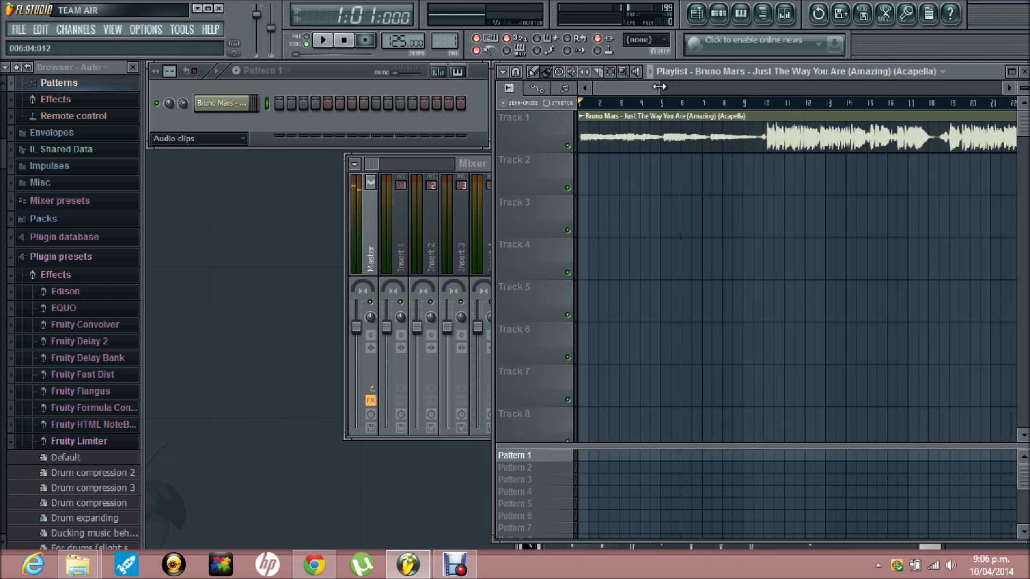
{"action": "left_click_drag", "start_coordinate": [658, 86], "coordinate": [613, 89]}
Move the acapella clip to bar 2 and play it from bar 2, then stop.
{"action": "left_click_drag", "start_coordinate": [624, 139], "coordinate": [688, 137]}
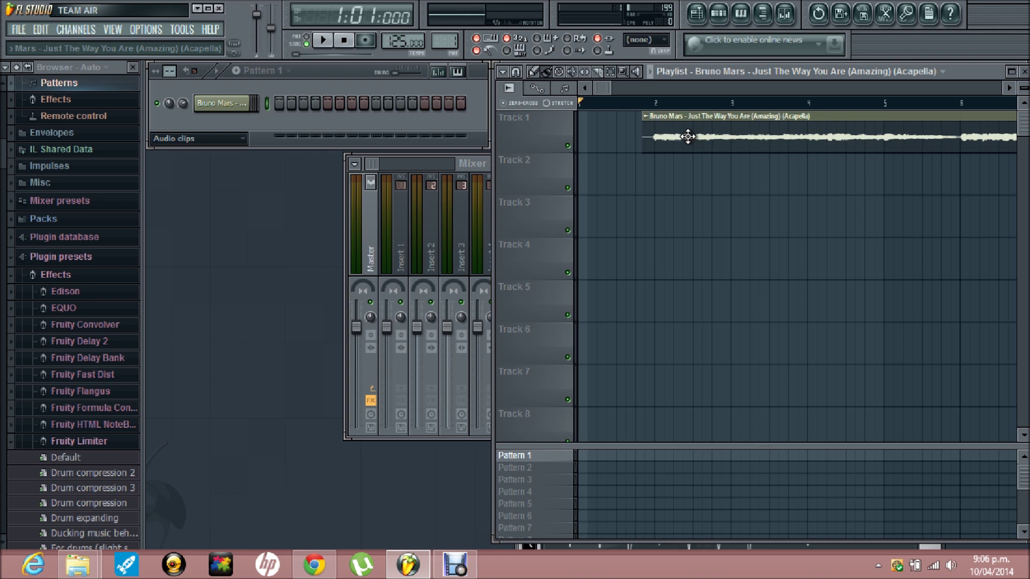
{"action": "left_click", "coordinate": [658, 103]}
{"action": "key", "text": "space"}
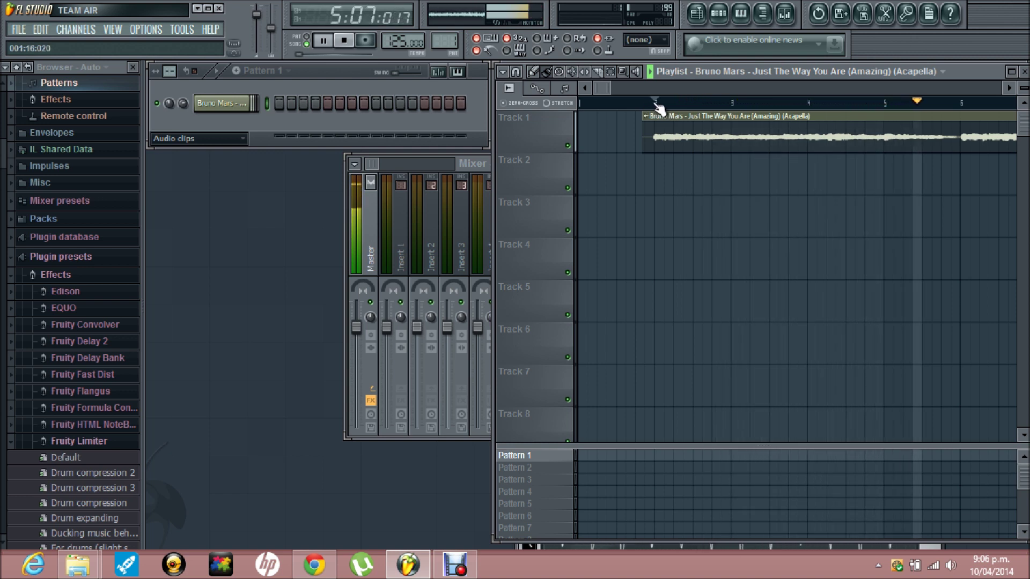
{"action": "key", "text": "space"}
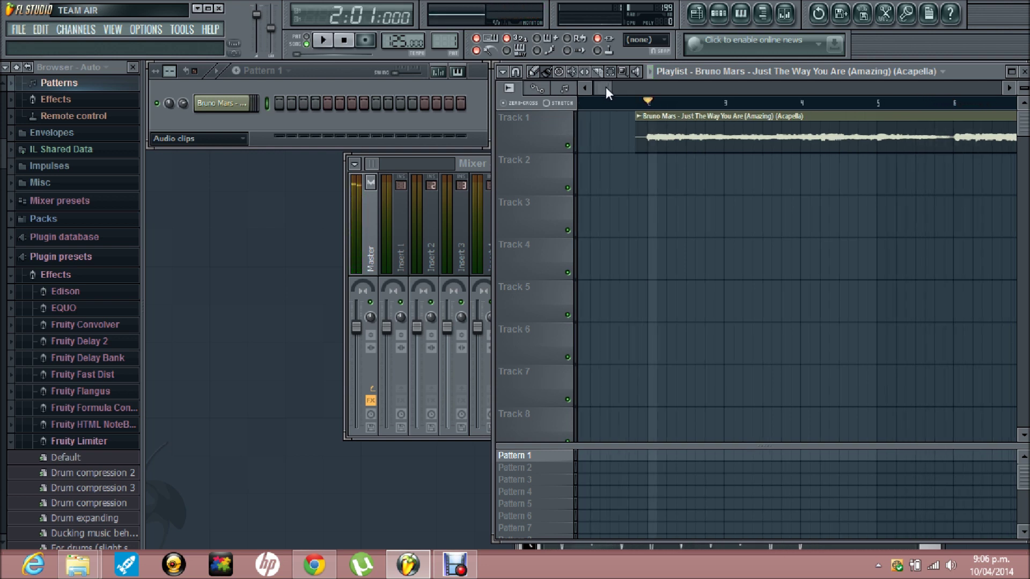
Zoom the playlist out slightly and open the acapella clip's options menu.
{"action": "left_click_drag", "start_coordinate": [606, 86], "coordinate": [612, 95]}
{"action": "scroll", "coordinate": [606, 99], "scroll_direction": "down", "scroll_amount": 5}
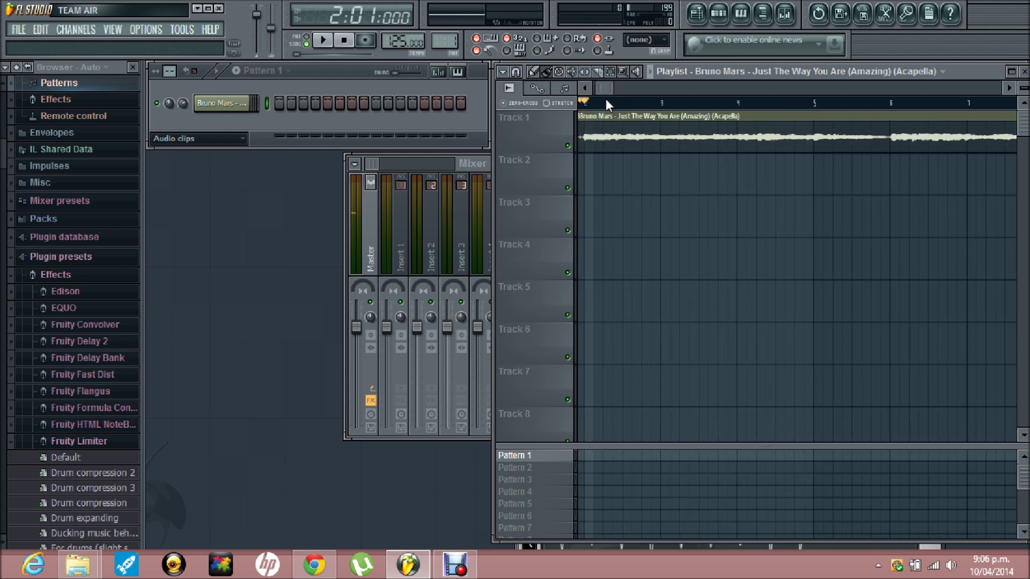
{"action": "left_click_drag", "start_coordinate": [628, 92], "coordinate": [631, 92]}
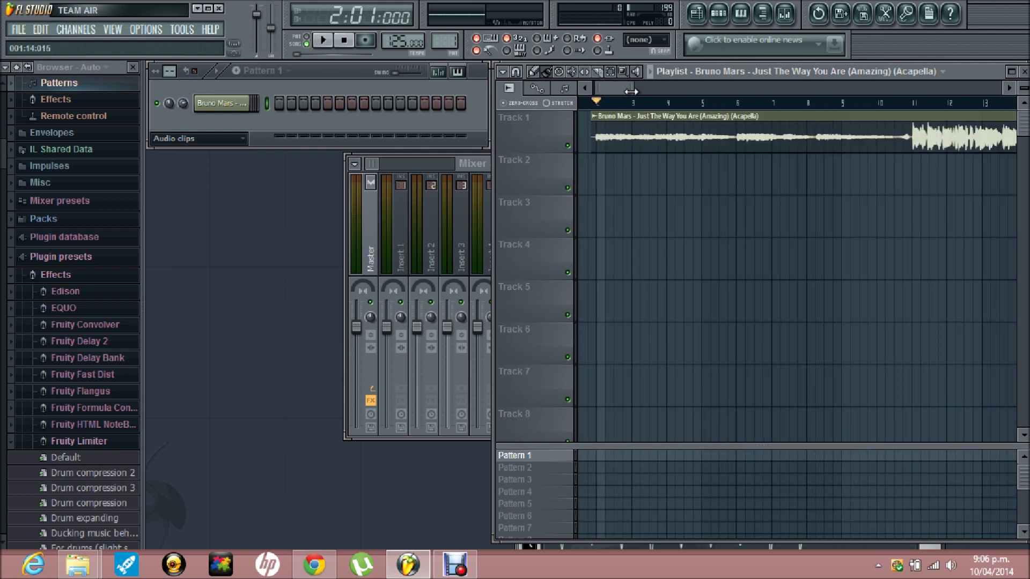
{"action": "right_click", "coordinate": [597, 125]}
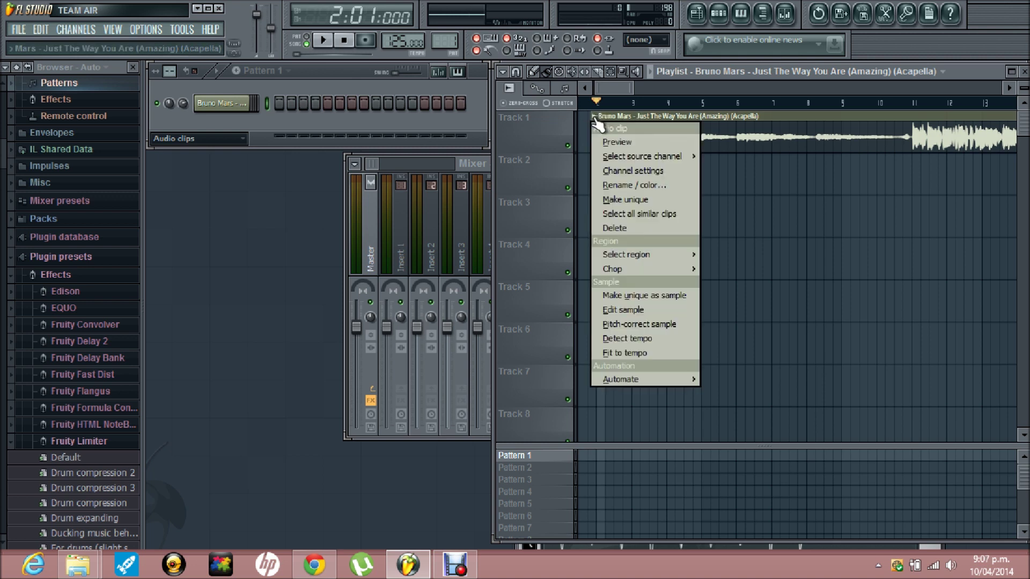
Fit the acapella clip to the project tempo, entering 109 BPM as its original tempo.
{"action": "left_click", "coordinate": [629, 353]}
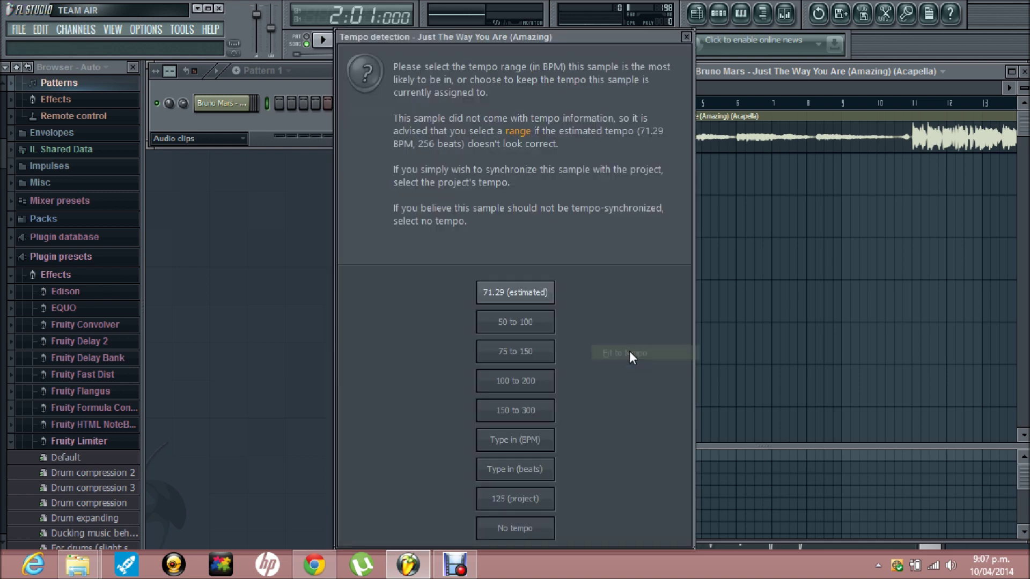
{"action": "left_click", "coordinate": [501, 442]}
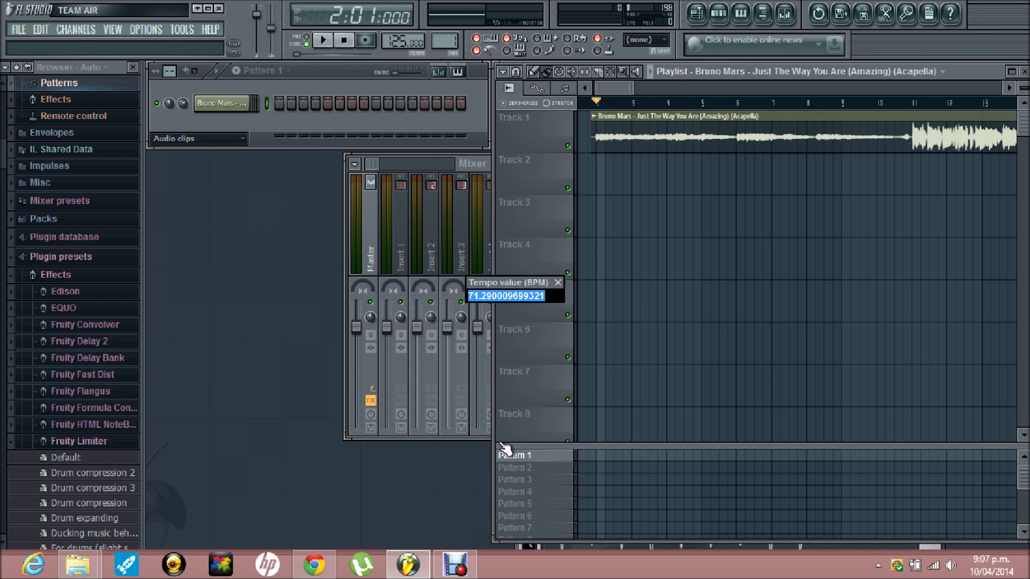
{"action": "type", "text": "1"}
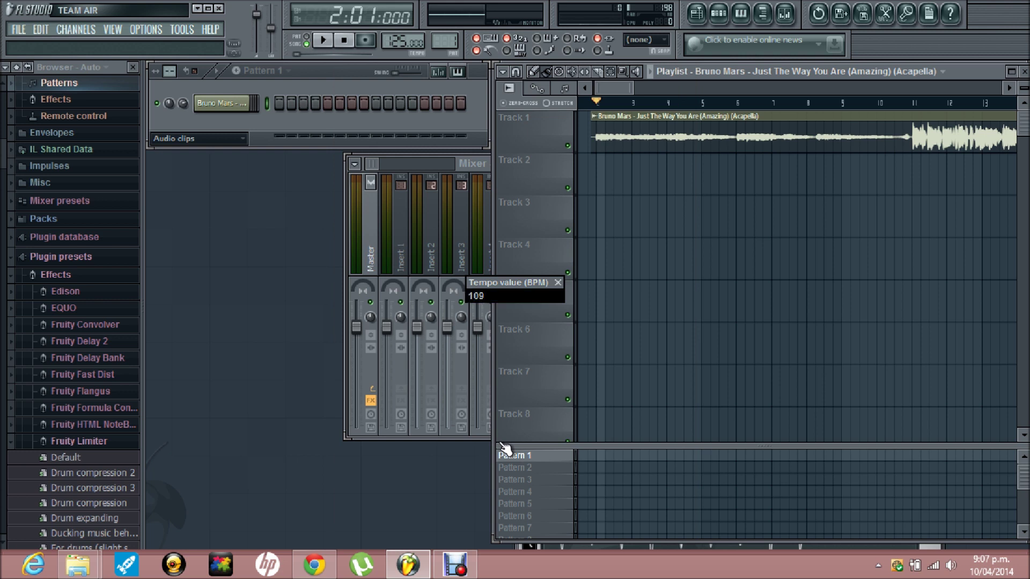
{"action": "type", "text": "09"}
{"action": "key", "text": "Return"}
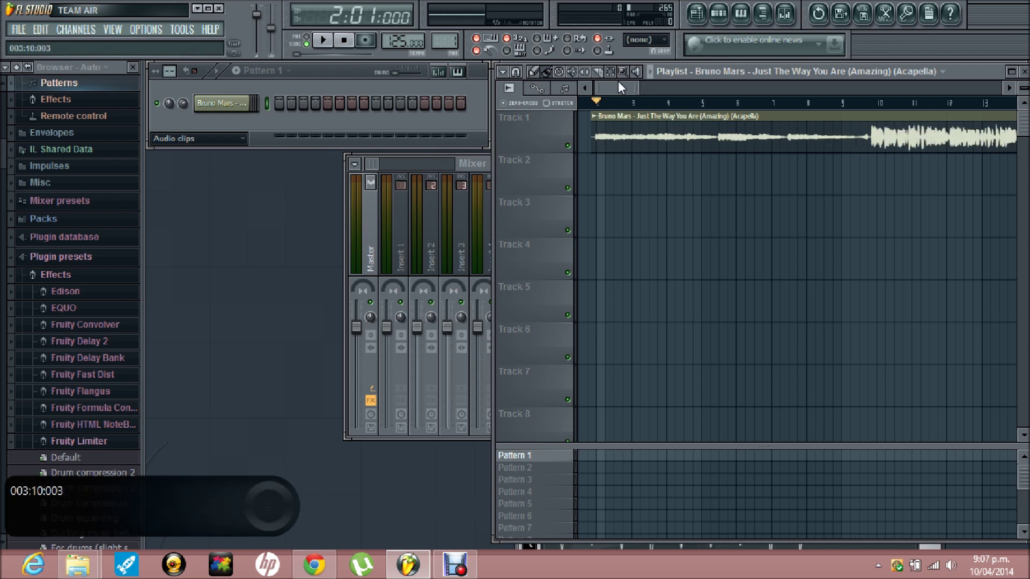
Nudge the stretched acapella clip slightly later and start song playback.
{"action": "mouse_move", "coordinate": [616, 84]}
{"action": "left_mouse_down"}
{"action": "mouse_move", "coordinate": [666, 88]}
{"action": "mouse_move", "coordinate": [604, 89]}
{"action": "left_mouse_up"}
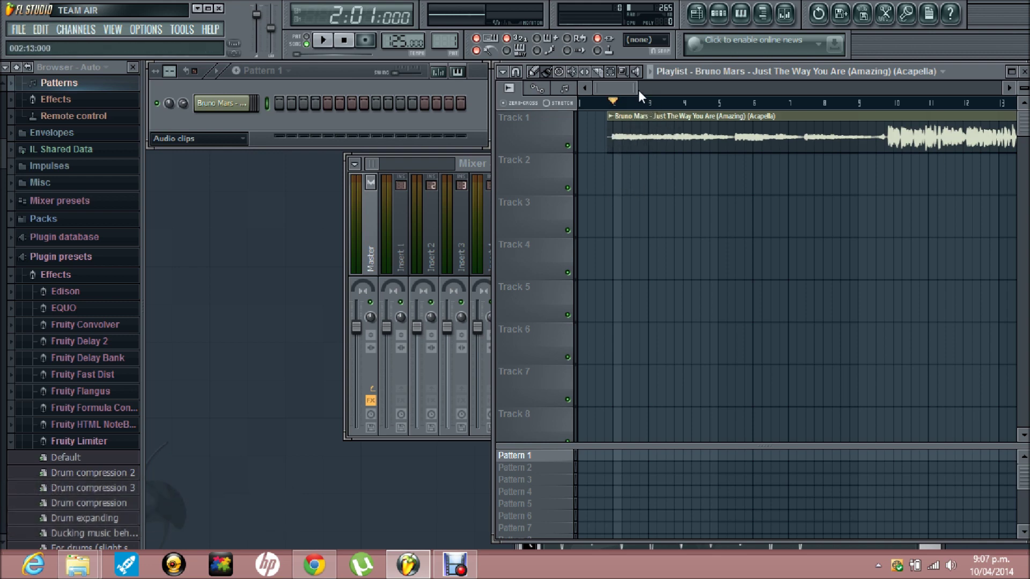
{"action": "left_click_drag", "start_coordinate": [634, 90], "coordinate": [610, 89]}
{"action": "left_click_drag", "start_coordinate": [674, 123], "coordinate": [675, 123]}
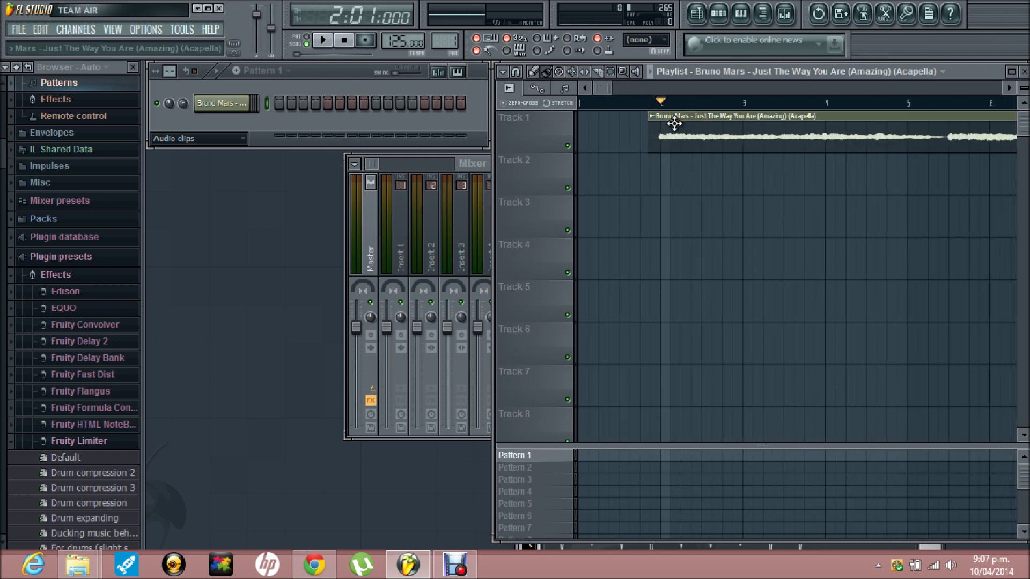
{"action": "key", "text": "space"}
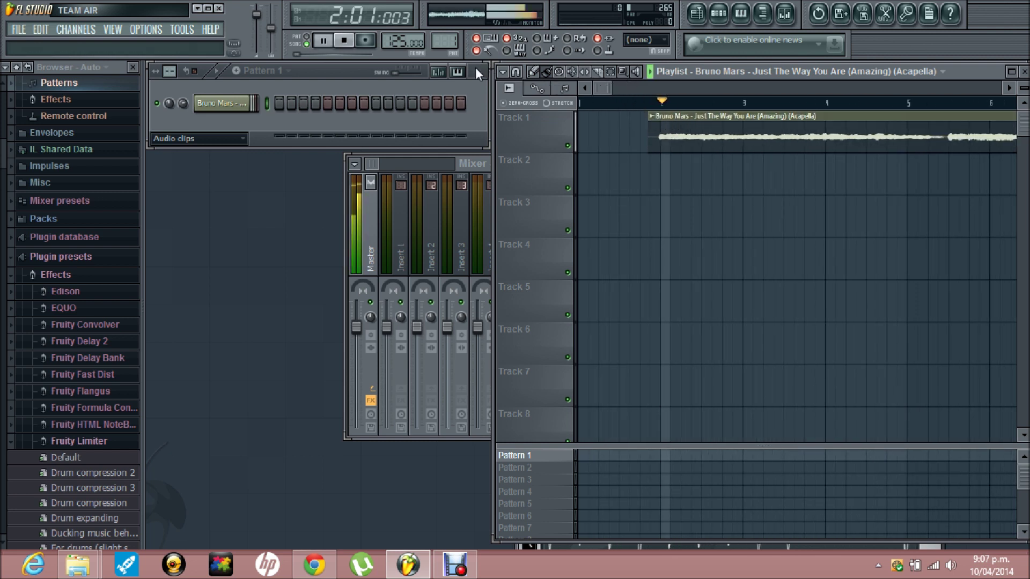
Turn the acapella channel volume down to 64% while listening, then stop playback.
{"action": "left_click_drag", "start_coordinate": [608, 88], "coordinate": [619, 87]}
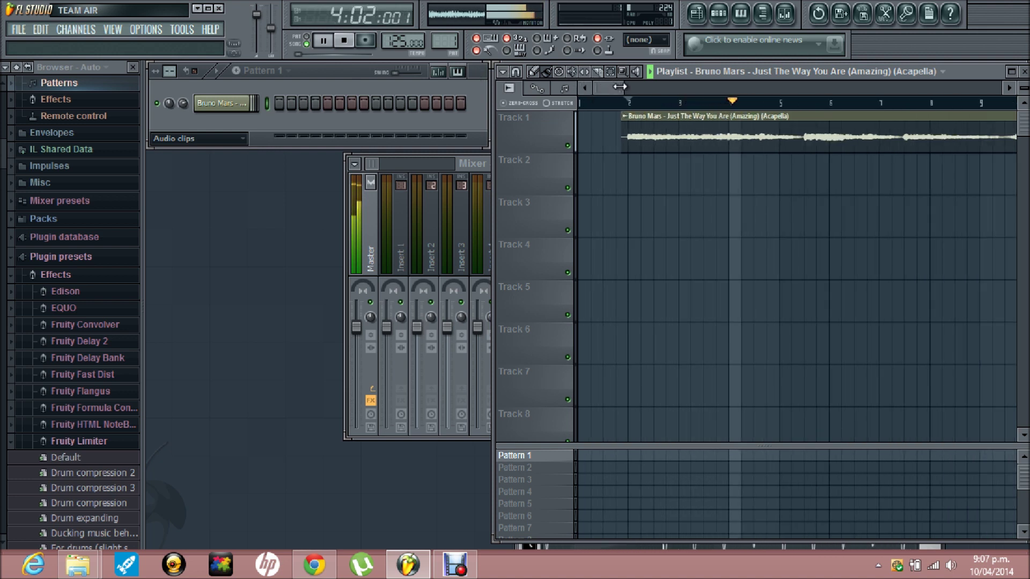
{"action": "left_click_drag", "start_coordinate": [620, 87], "coordinate": [627, 87]}
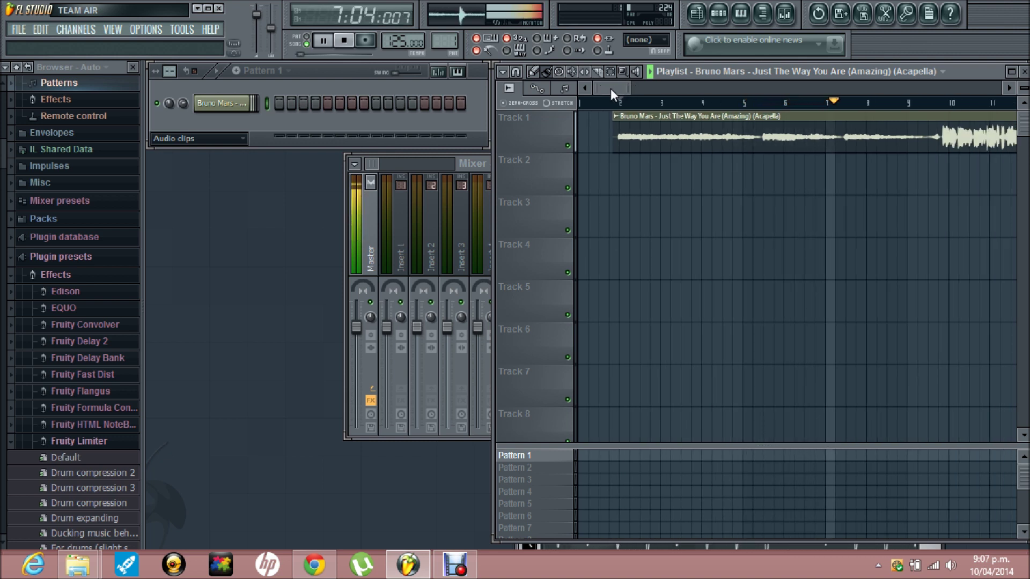
{"action": "left_click_drag", "start_coordinate": [610, 89], "coordinate": [635, 89]}
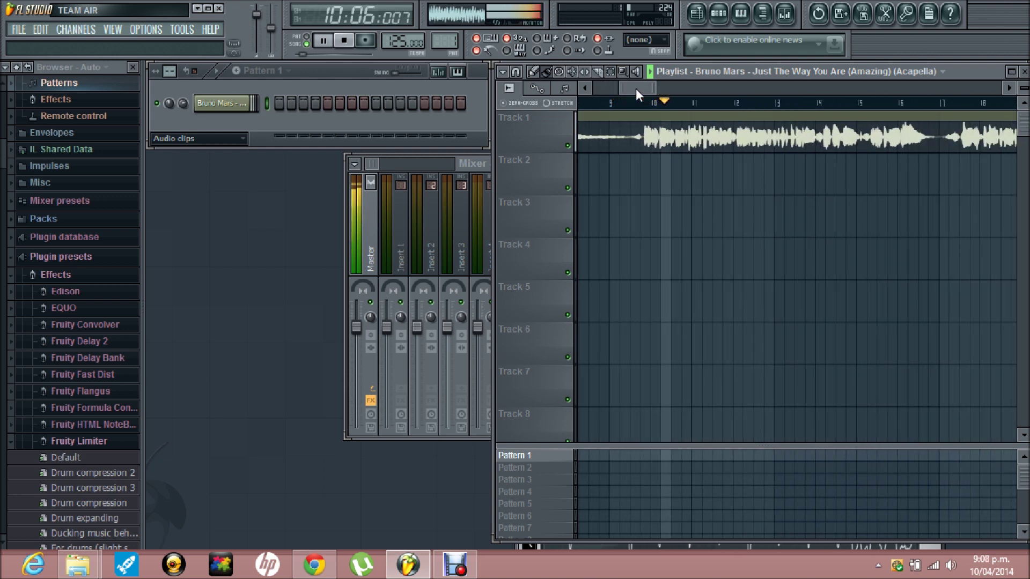
{"action": "key", "text": "XF86AudioLowerVolume"}
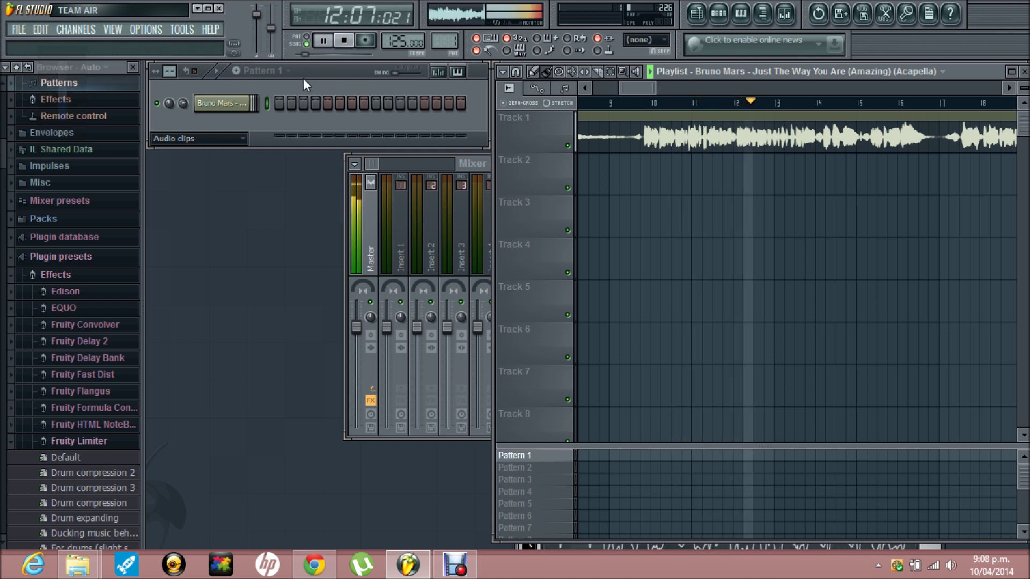
{"action": "left_click_drag", "start_coordinate": [182, 104], "coordinate": [185, 130]}
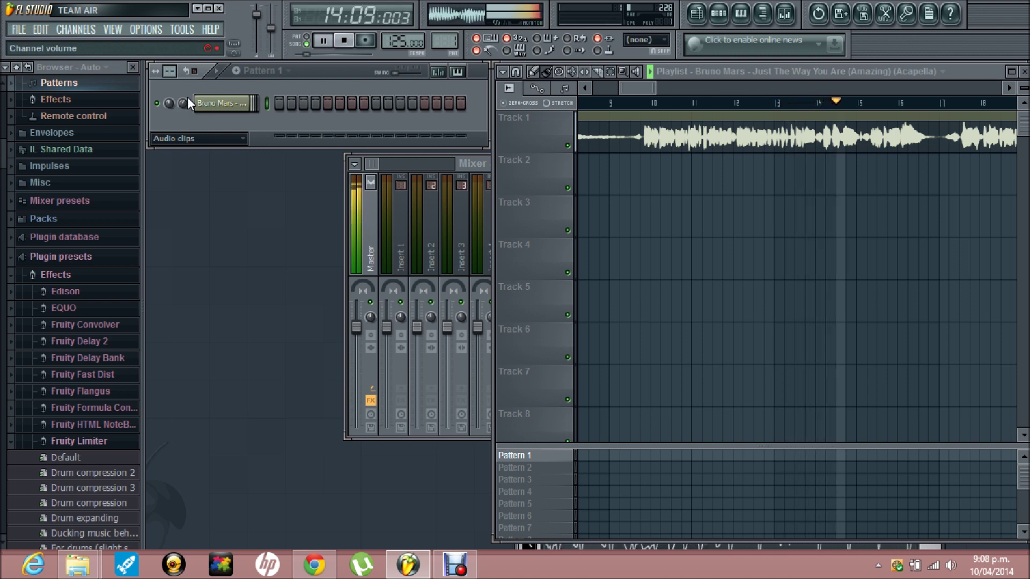
{"action": "key", "text": "space"}
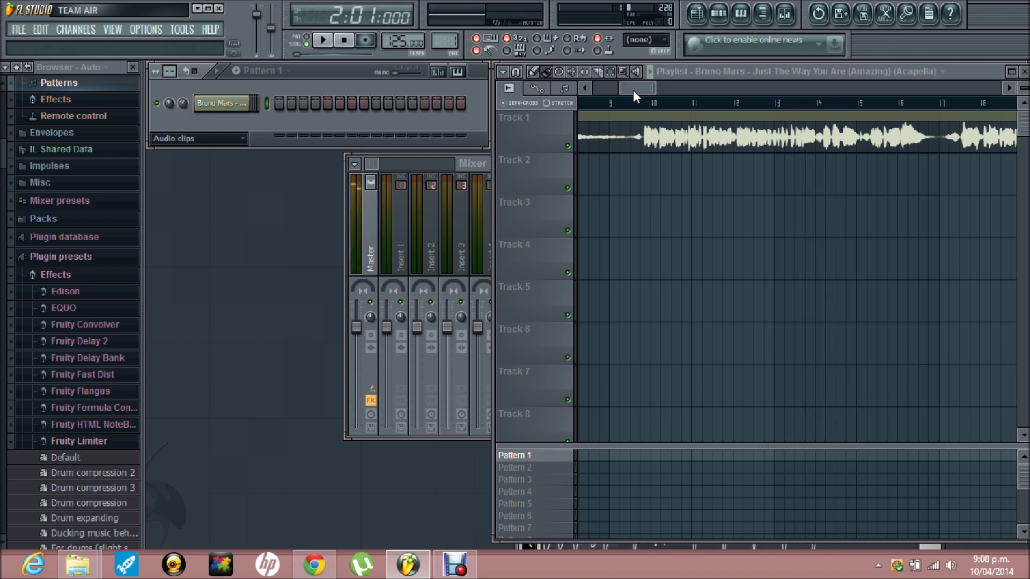
{"action": "left_click_drag", "start_coordinate": [633, 89], "coordinate": [609, 89]}
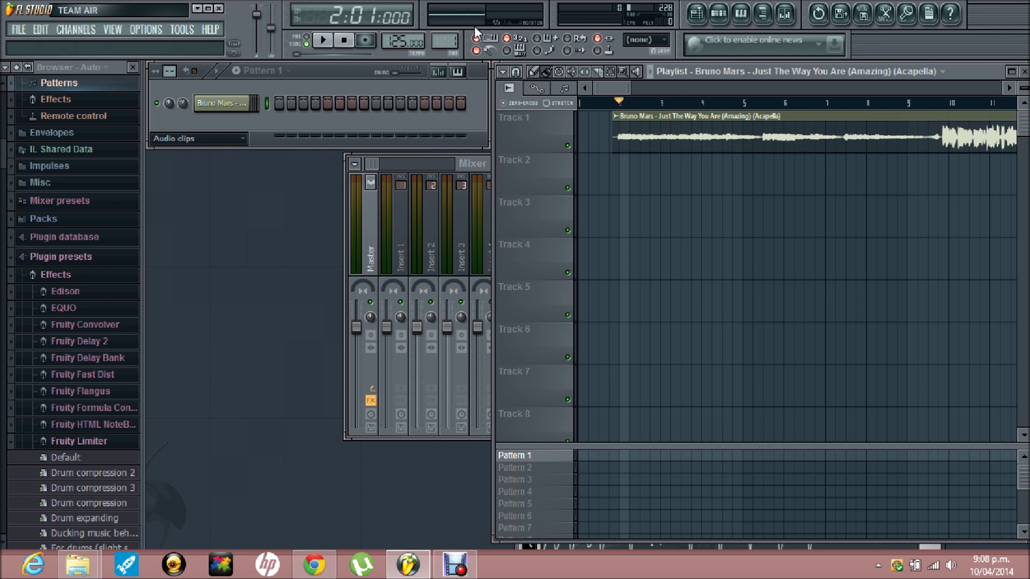
Raise the project tempo to about 150 BPM, declining to restretch the channels.
{"action": "mouse_move", "coordinate": [407, 47]}
{"action": "left_mouse_down"}
{"action": "mouse_move", "coordinate": [390, 53]}
{"action": "mouse_move", "coordinate": [392, 41]}
{"action": "left_mouse_up"}
{"action": "left_click_drag", "start_coordinate": [394, 547], "coordinate": [403, 471]}
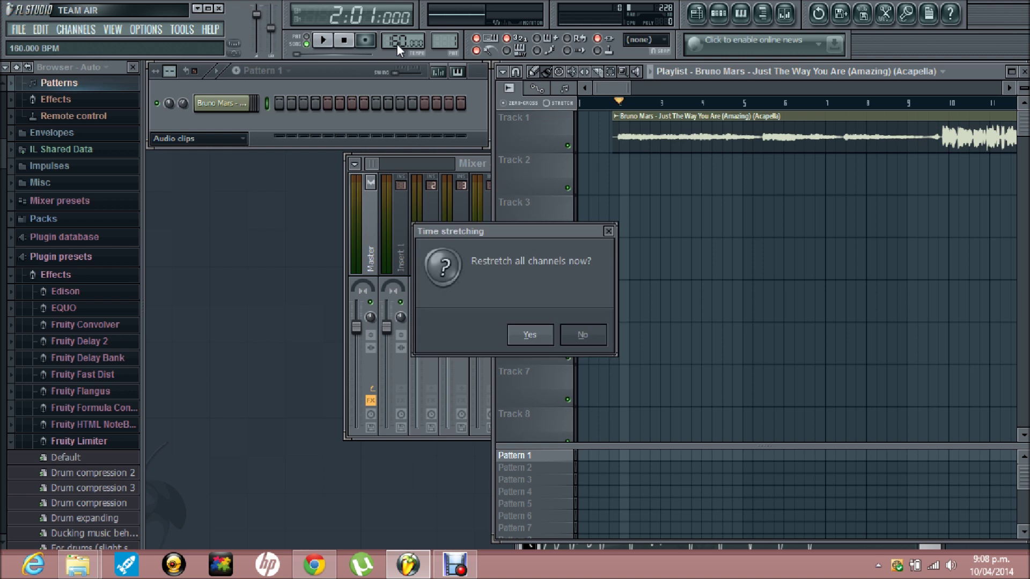
{"action": "left_click", "coordinate": [583, 334]}
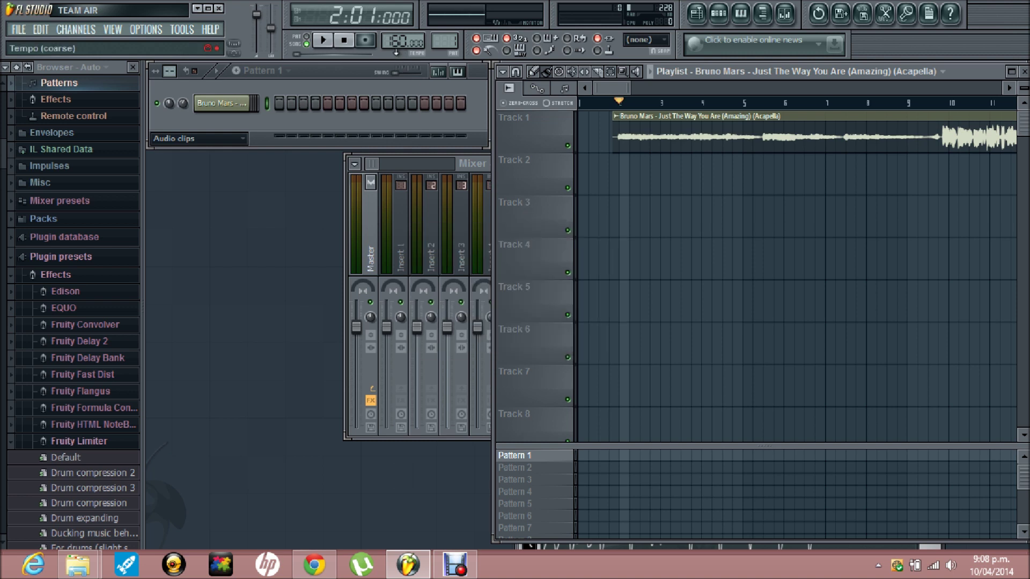
{"action": "left_click_drag", "start_coordinate": [400, 41], "coordinate": [397, 79]}
Settle on 150 BPM without restretching, then re-fit the acapella clip from 109 BPM.
{"action": "left_click", "coordinate": [582, 335]}
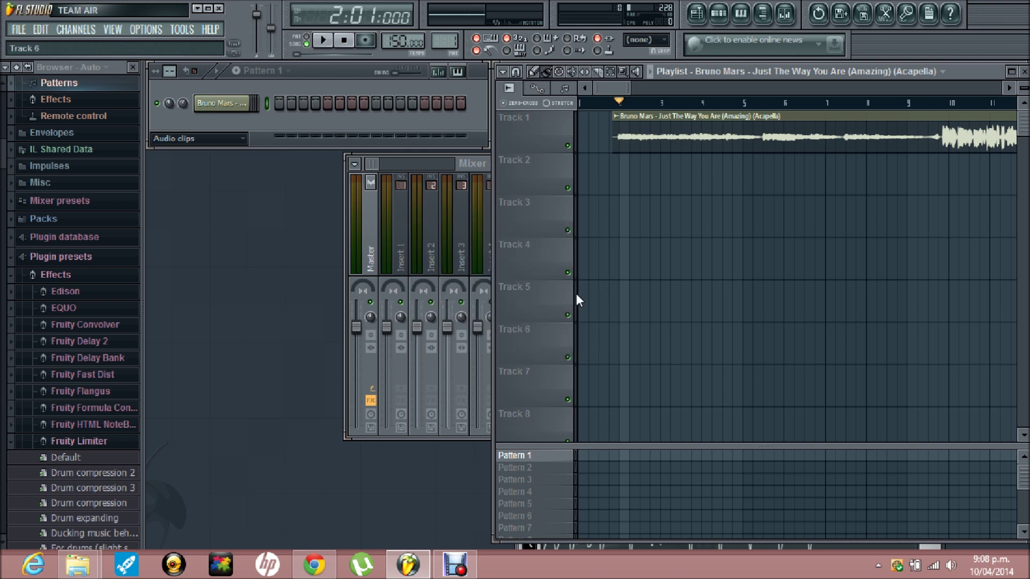
{"action": "left_click", "coordinate": [616, 116]}
{"action": "left_click", "coordinate": [629, 353]}
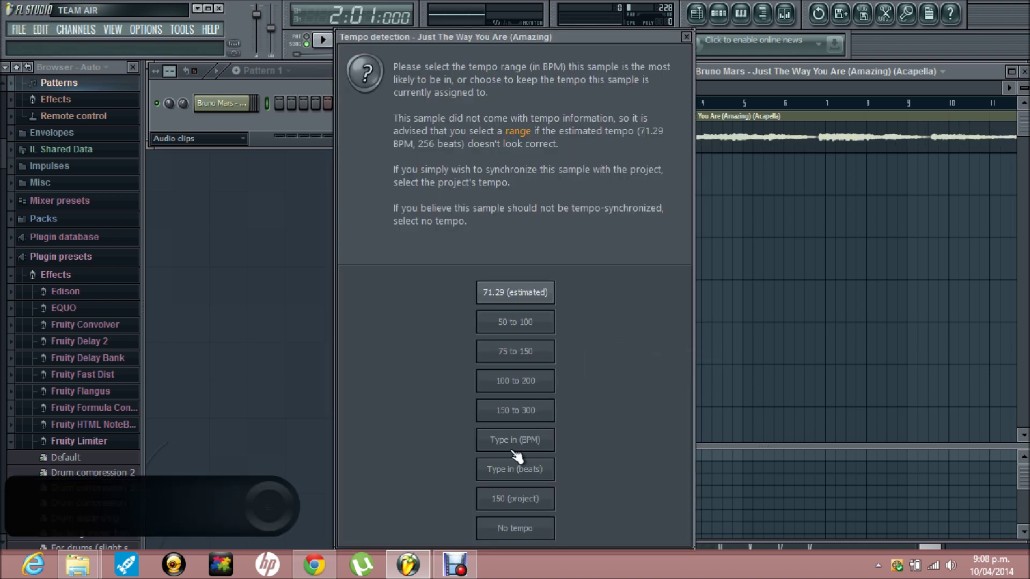
{"action": "left_click", "coordinate": [516, 447]}
{"action": "type", "text": "109"}
{"action": "key", "text": "Return"}
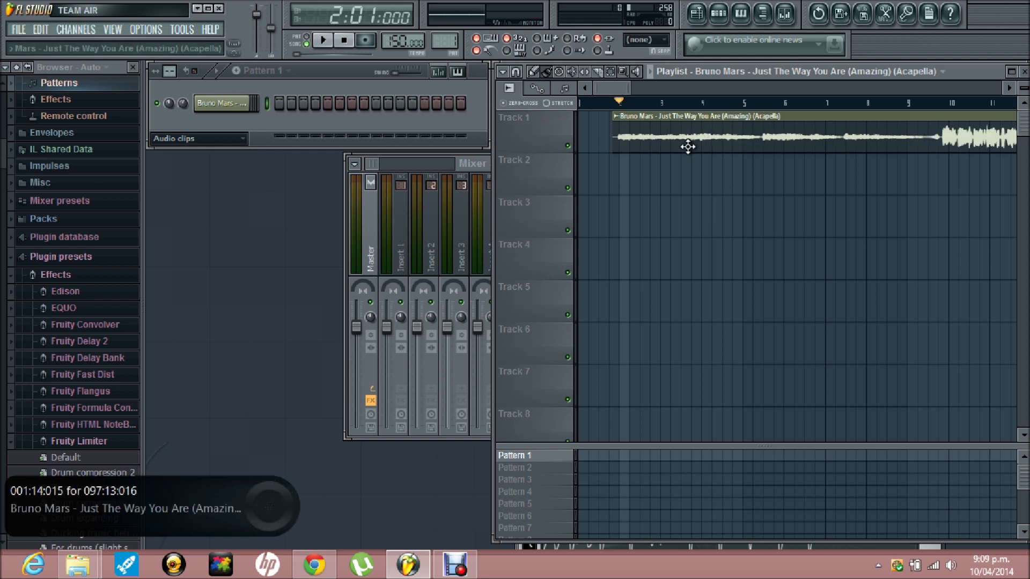
{"action": "key", "text": "space"}
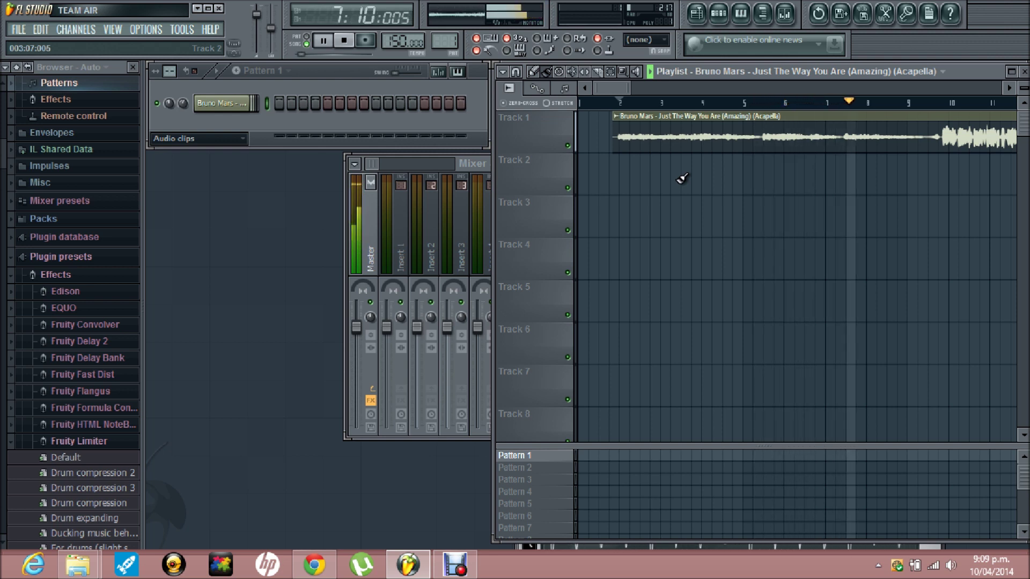
{"action": "left_click_drag", "start_coordinate": [604, 86], "coordinate": [648, 88]}
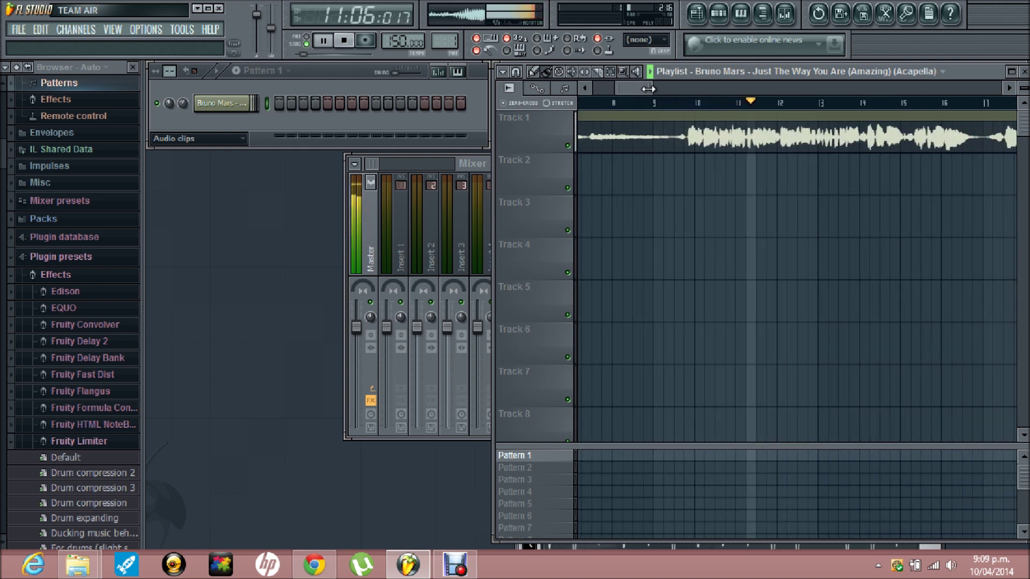
{"action": "key", "text": "space"}
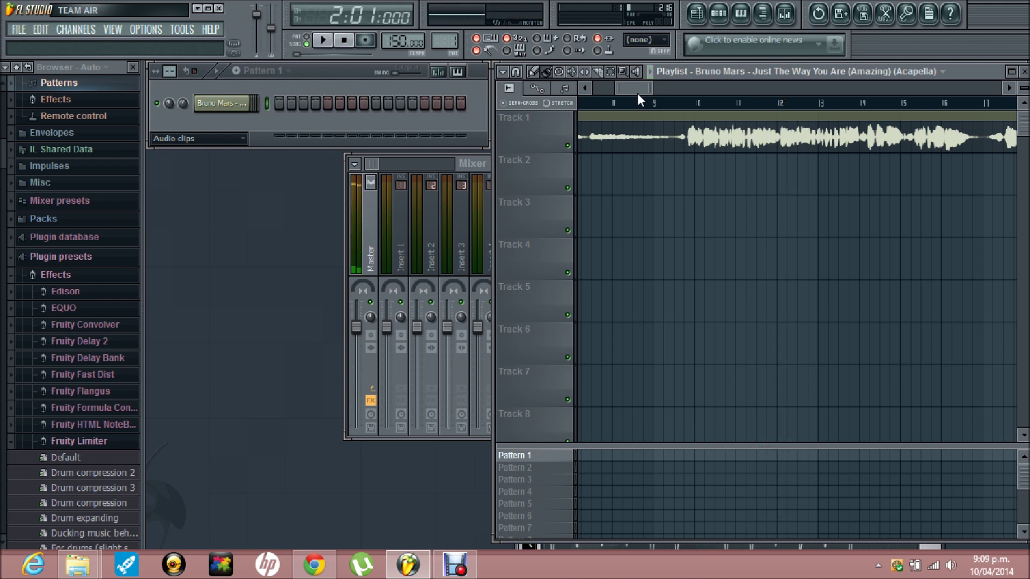
{"action": "left_click_drag", "start_coordinate": [637, 93], "coordinate": [608, 88]}
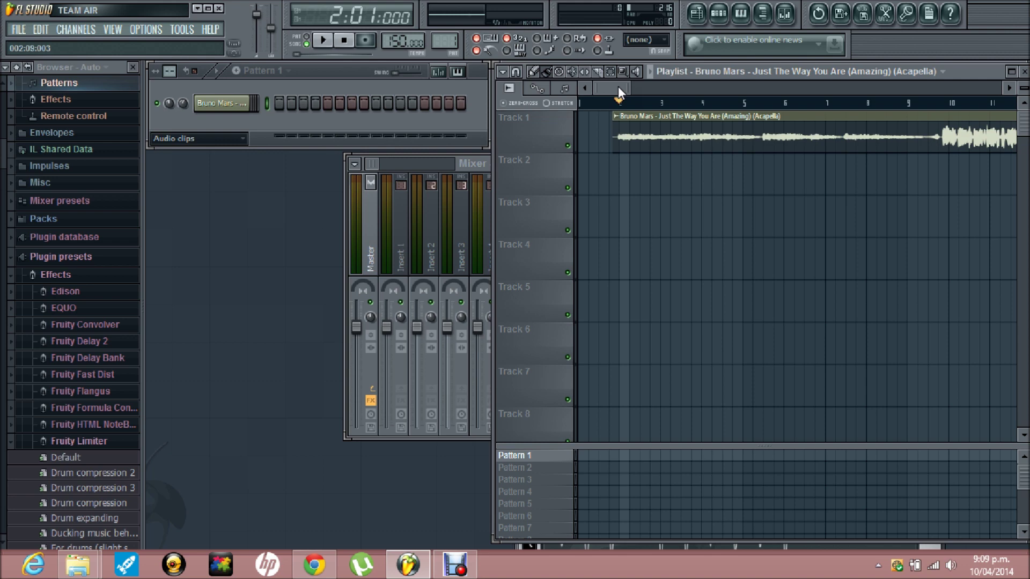
{"action": "mouse_move", "coordinate": [618, 86]}
{"action": "left_mouse_down"}
{"action": "mouse_move", "coordinate": [609, 86]}
{"action": "mouse_move", "coordinate": [640, 80]}
{"action": "mouse_move", "coordinate": [606, 87]}
{"action": "left_mouse_up"}
{"action": "left_click_drag", "start_coordinate": [614, 84], "coordinate": [560, 66]}
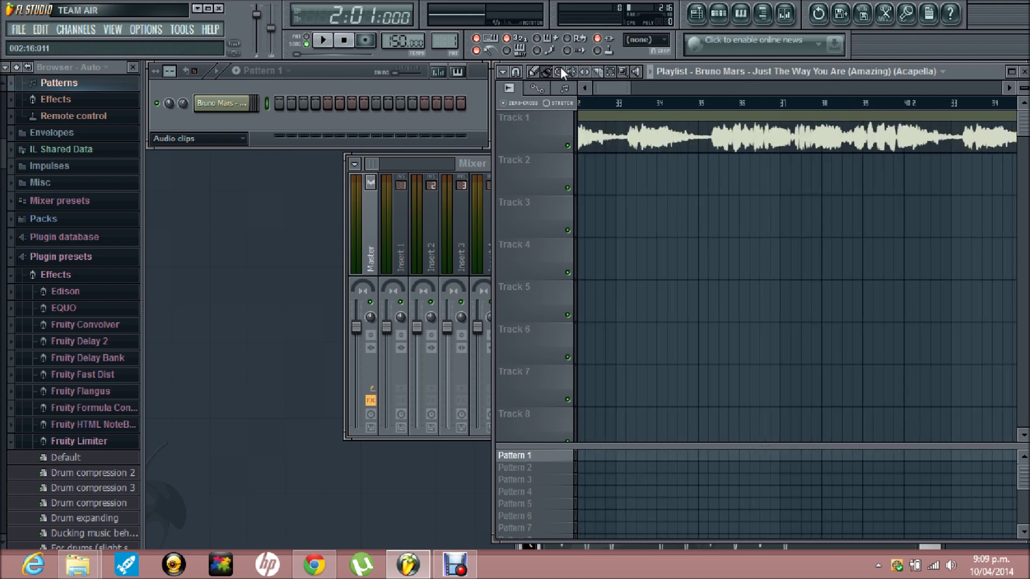